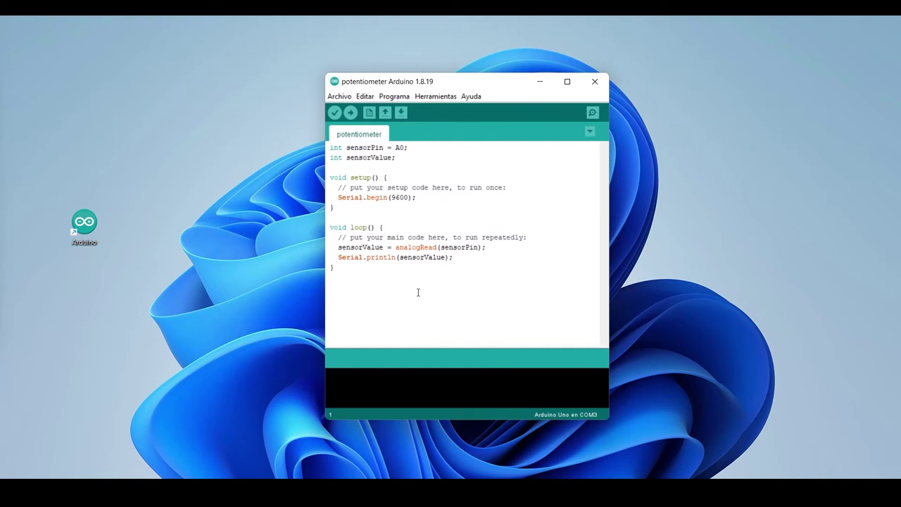
- Add 'delay(100);' on a new line after Serial.println in loop()
left_click(476, 257)
key("Return")
type("delay")
type("(")
type(")")
key("Left")
type("100")
type(")")
type(";")
- Upload the sketch to the board, dismiss the update notice, and close the Arduino IDE
left_click(350, 112)
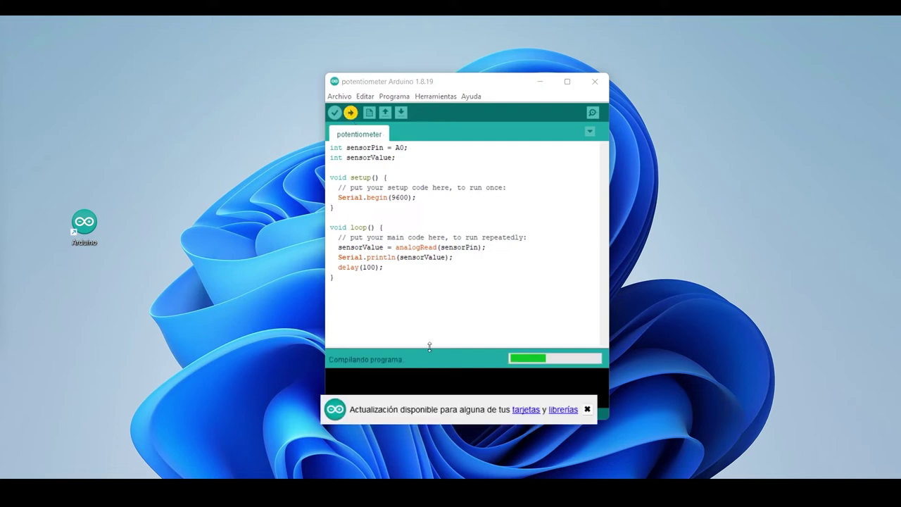
left_click(587, 409)
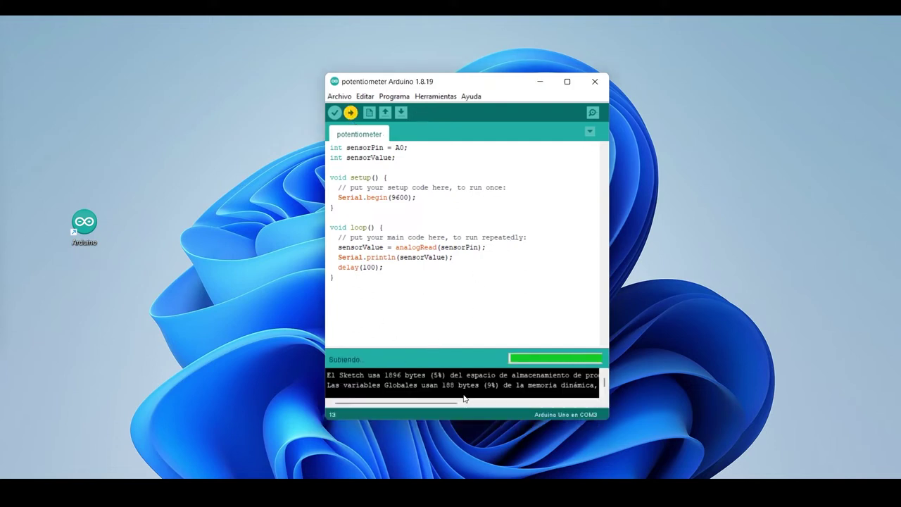
left_click(594, 83)
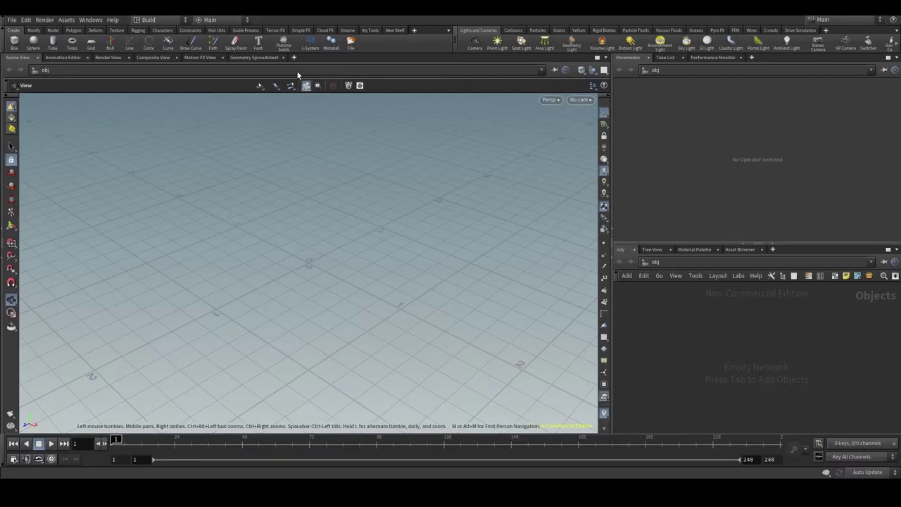
- Open Edit Tool for Read Sensor on the New Shelf and show its Script tab
left_click(390, 30)
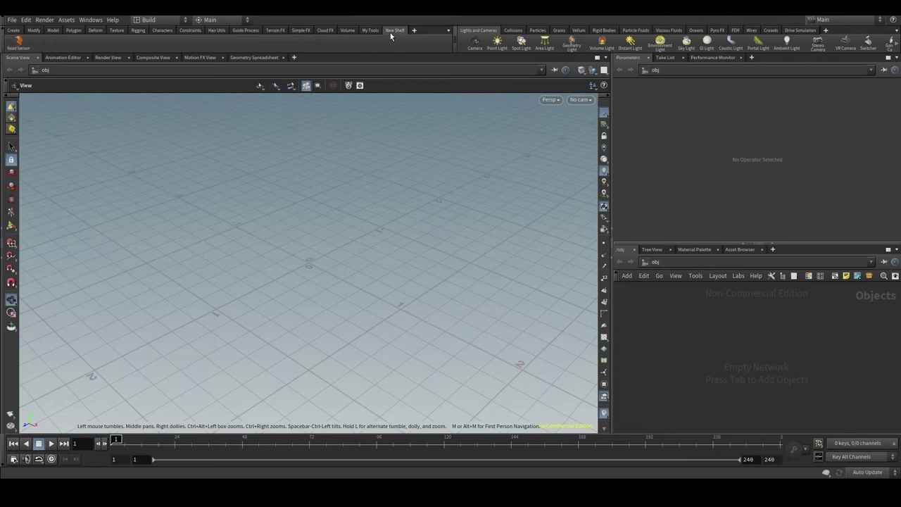
right_click(43, 47)
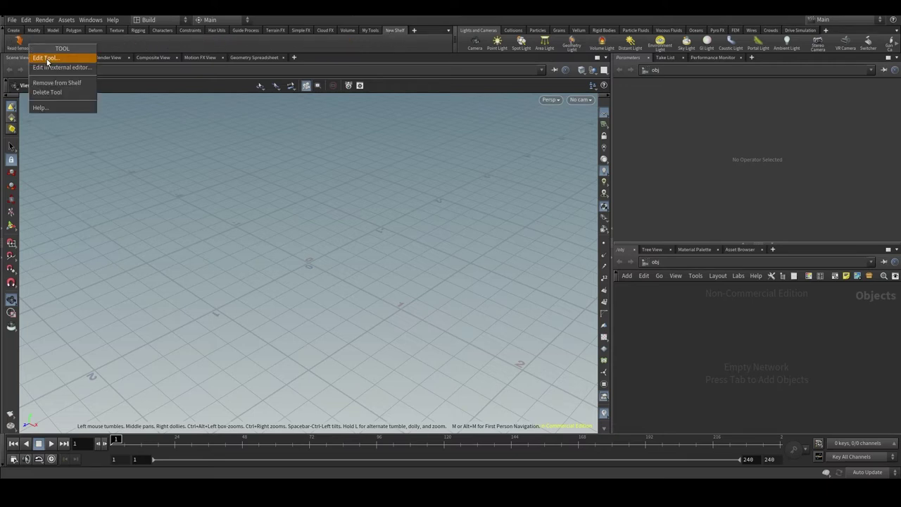
left_click(53, 61)
mouse_move(123, 19)
left_mouse_down()
mouse_move(483, 125)
mouse_move(395, 121)
left_mouse_up()
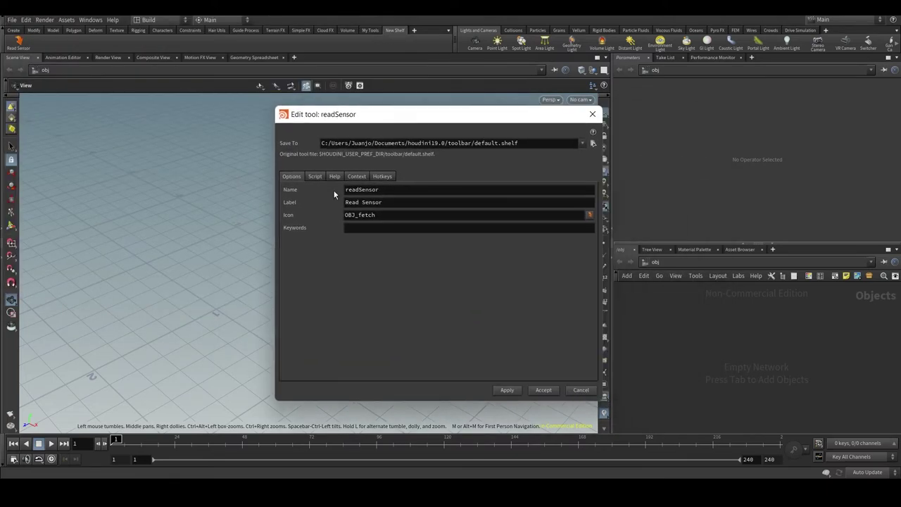
left_click(315, 178)
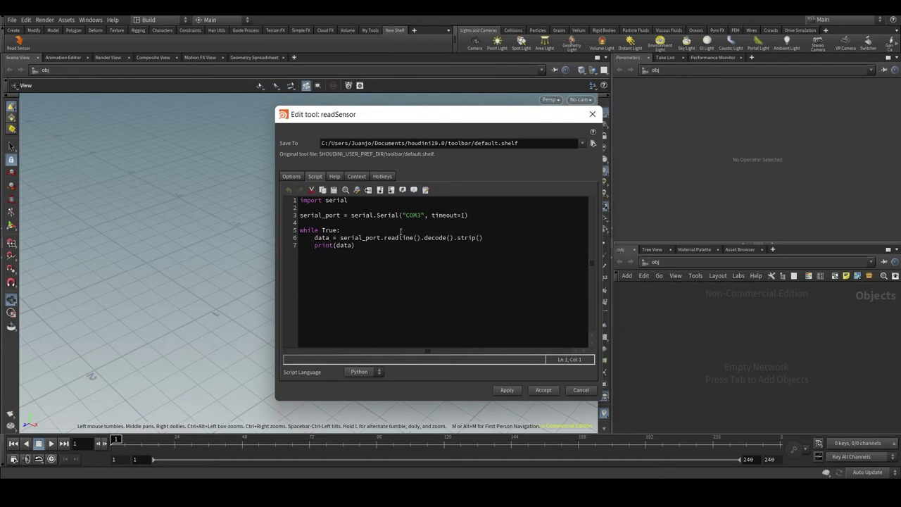
- Insert 'import time' directly below 'import serial' and remove the extra blank line
left_click(406, 264)
left_click_drag(386, 249, 288, 230)
left_click(362, 252)
left_click(359, 205)
key("Up")
key("End")
key("Return")
key("Return")
type("import time")
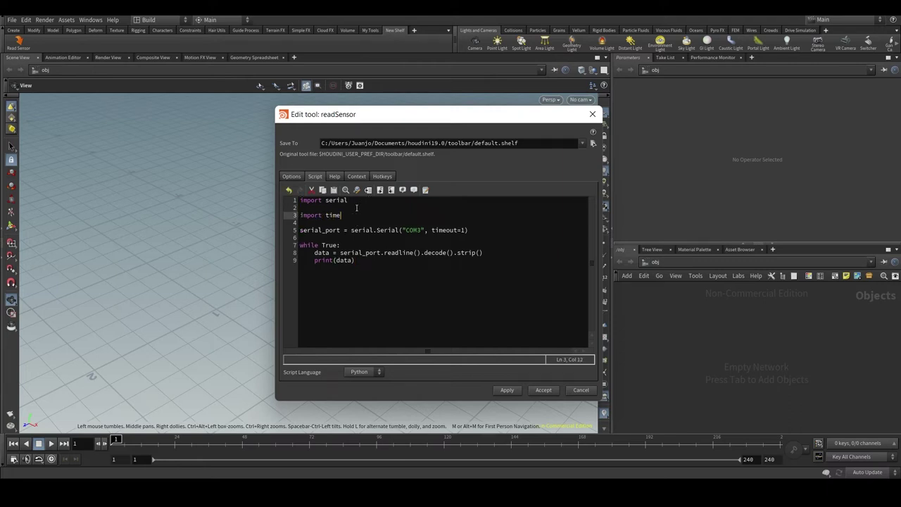
left_click(356, 208)
key("Delete")
key("End")
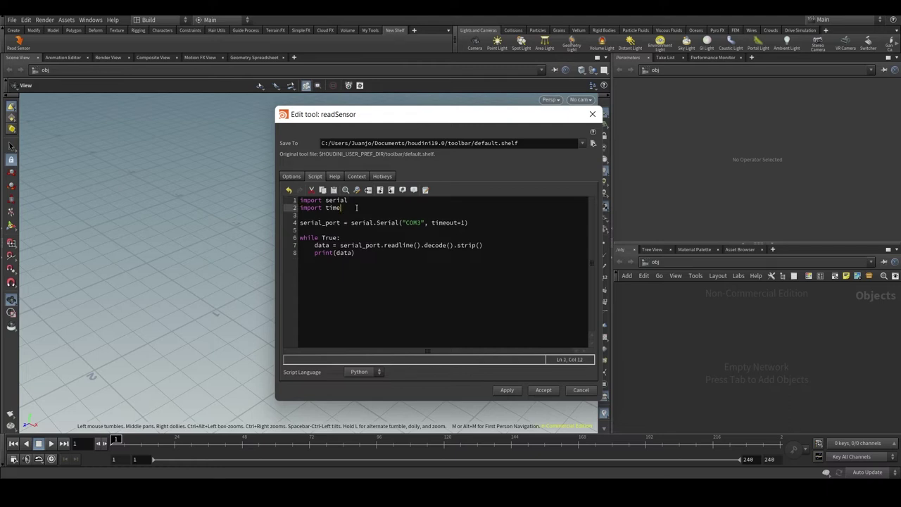
left_click(493, 222)
- Add 'start_time = time.time()' on line 5, right after the serial port is opened
key("Return")
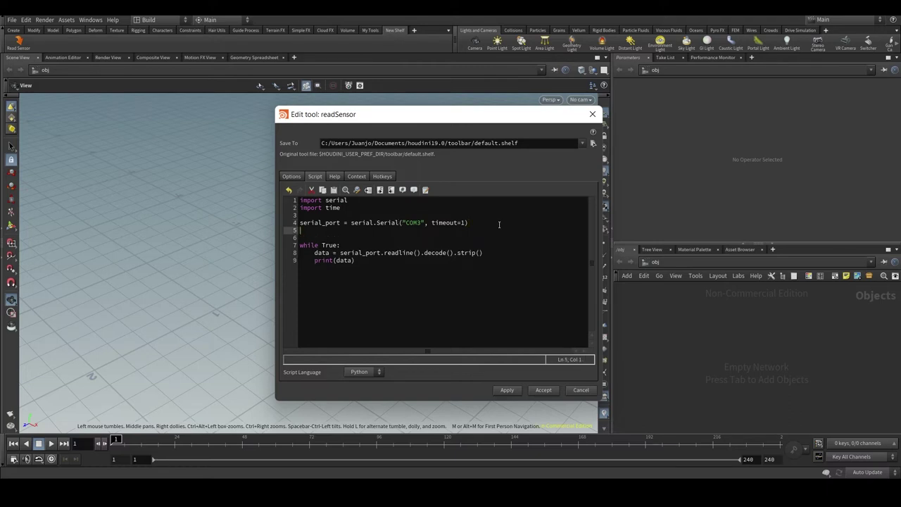
type("st")
type("art_time = ")
type("time")
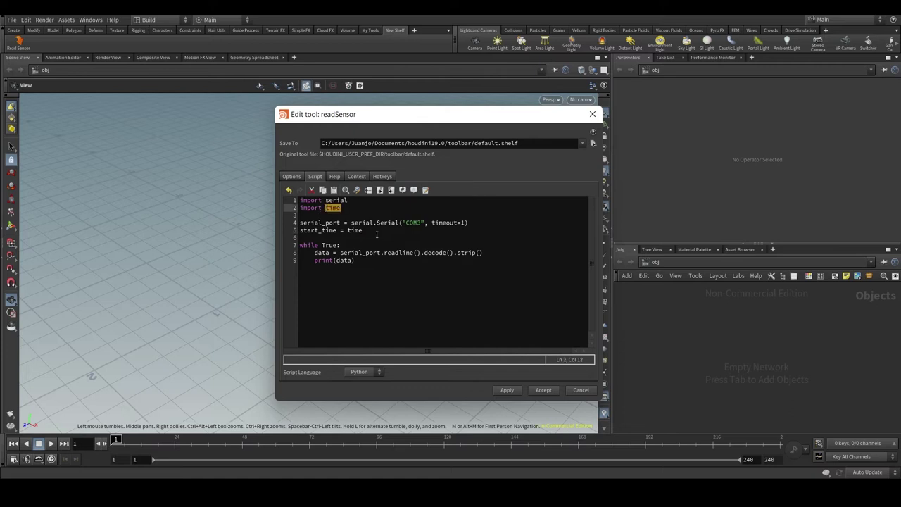
type(".")
type("time(")
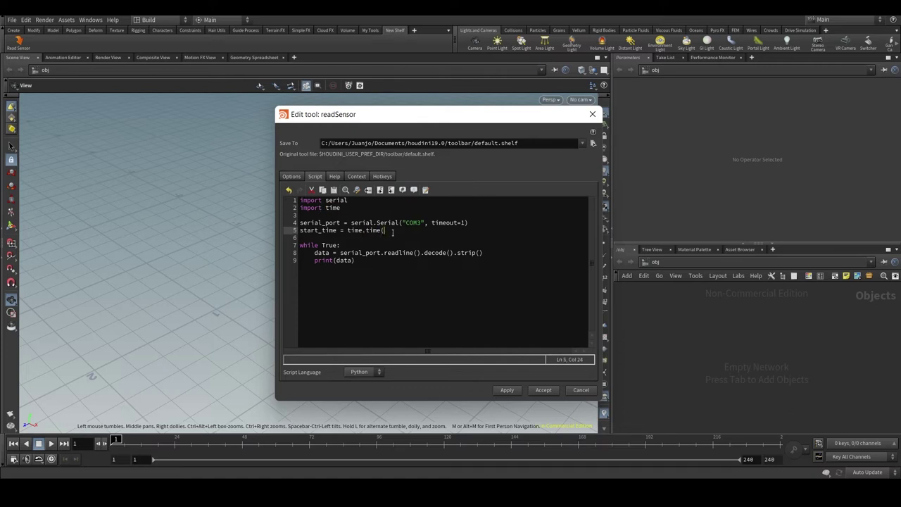
type(")")
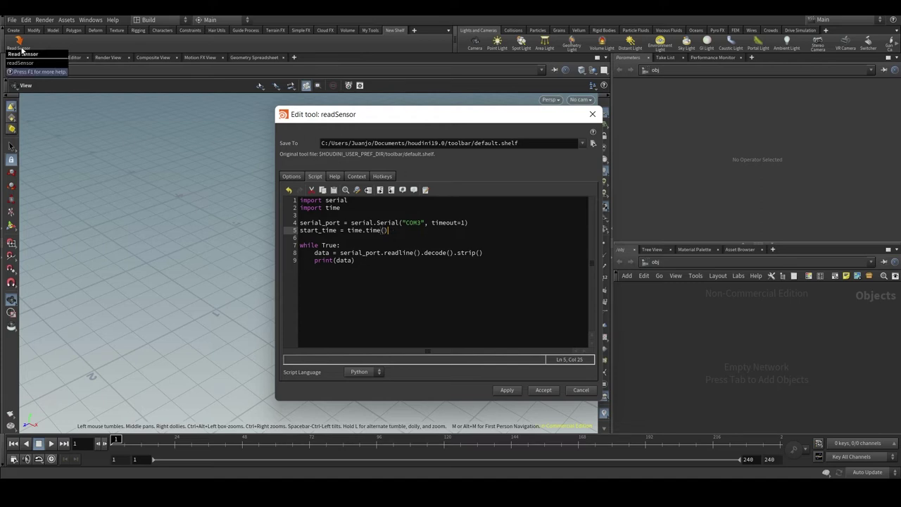
left_click_drag(469, 222, 311, 223)
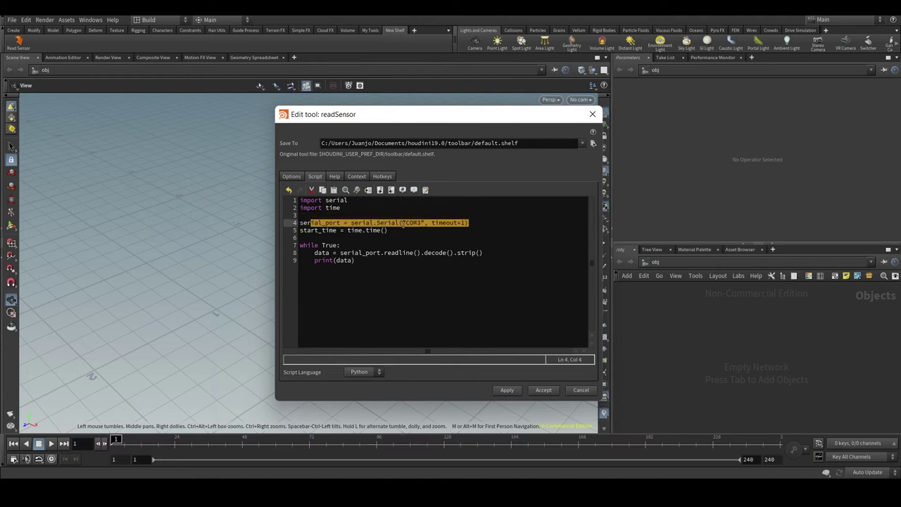
mouse_move(396, 233)
left_mouse_down()
mouse_move(300, 230)
mouse_move(389, 235)
left_mouse_up()
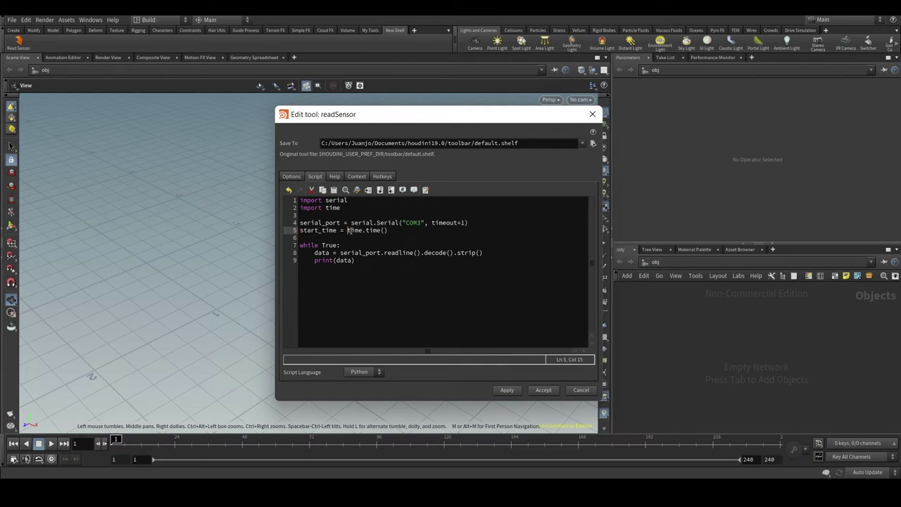
left_click(392, 230)
double_click(321, 230)
left_click_drag(366, 262, 301, 238)
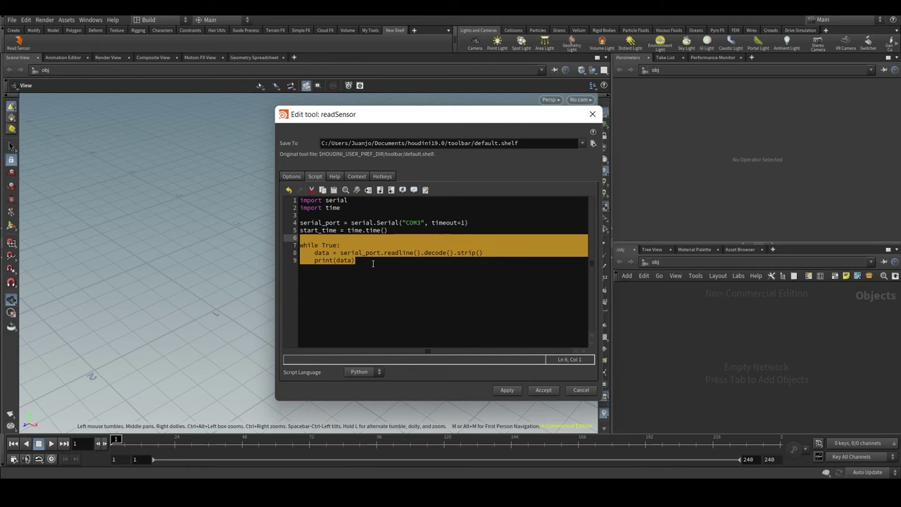
left_click(373, 264)
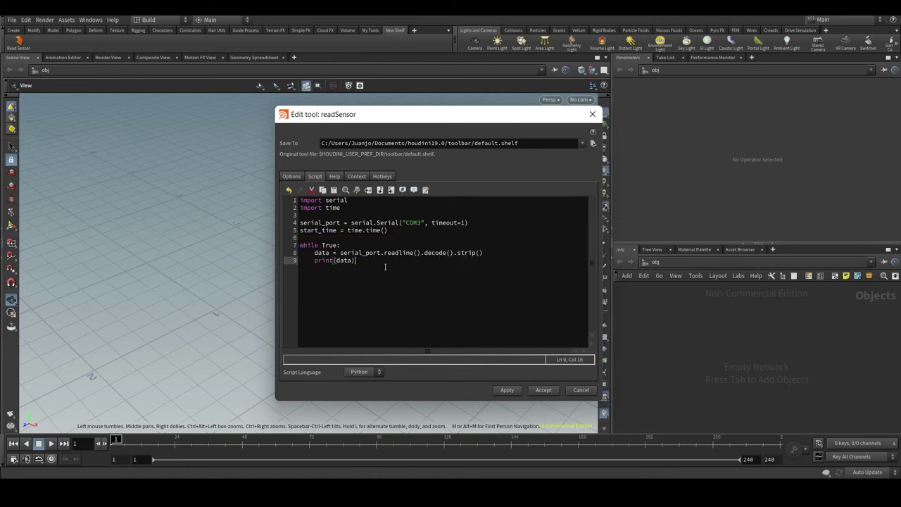
- Write 'if time.time() > start_time + 3' on a new line in the loop, after print(data)
key("Return")
key("Return")
type("if ")
type("time.ti")
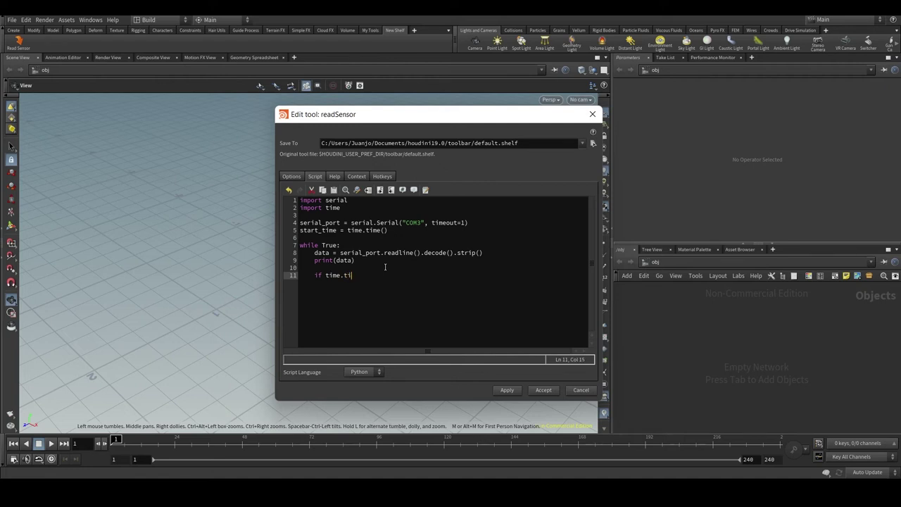
type("me()")
left_click_drag(367, 274, 324, 276)
left_click(384, 277)
left_click_drag(316, 275, 368, 276)
left_click(380, 277)
type("> ")
type("start_t")
type("ime")
type(" + ")
type("3")
left_click_drag(336, 231, 299, 231)
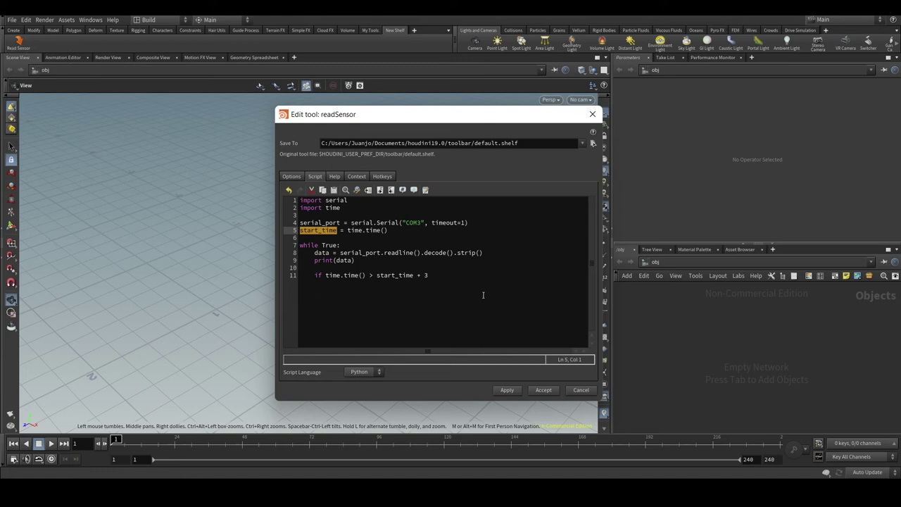
left_click_drag(416, 275, 430, 275)
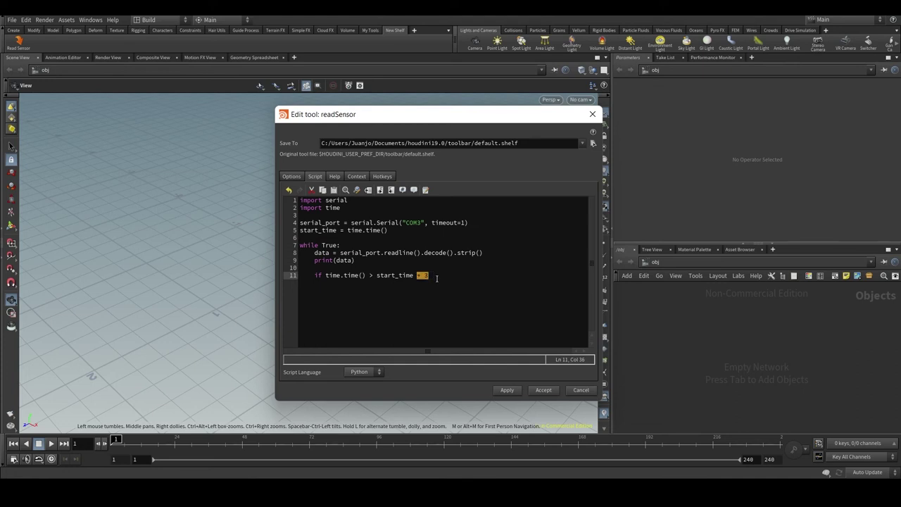
left_click_drag(436, 277, 376, 275)
left_click_drag(325, 276, 362, 275)
left_click_drag(377, 275, 430, 277)
- End the if line with a colon and add indented print("=== CONNECTION CLOSED ===") and break
left_click(431, 276)
type(":")
key("Return")
type("print")
type("(\"")
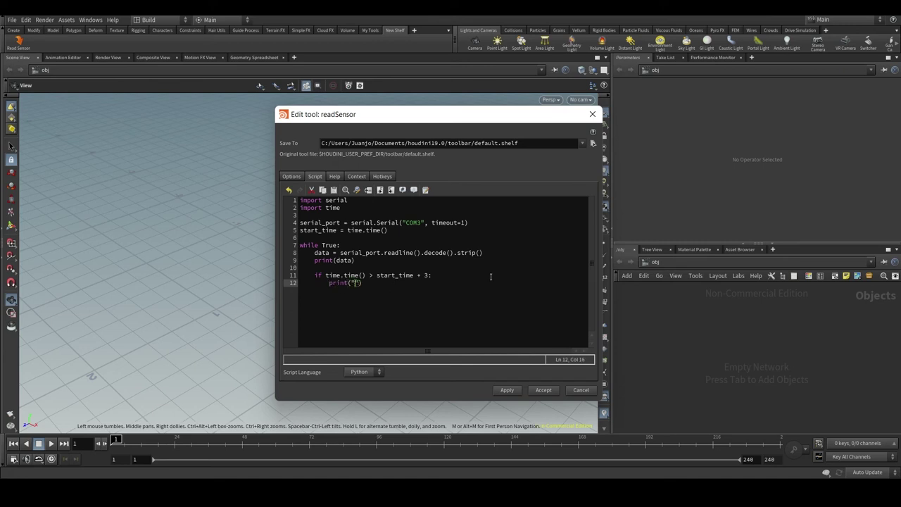
type("=== CONNECTION")
type(" CLOSED ===")
key("End")
key("Return")
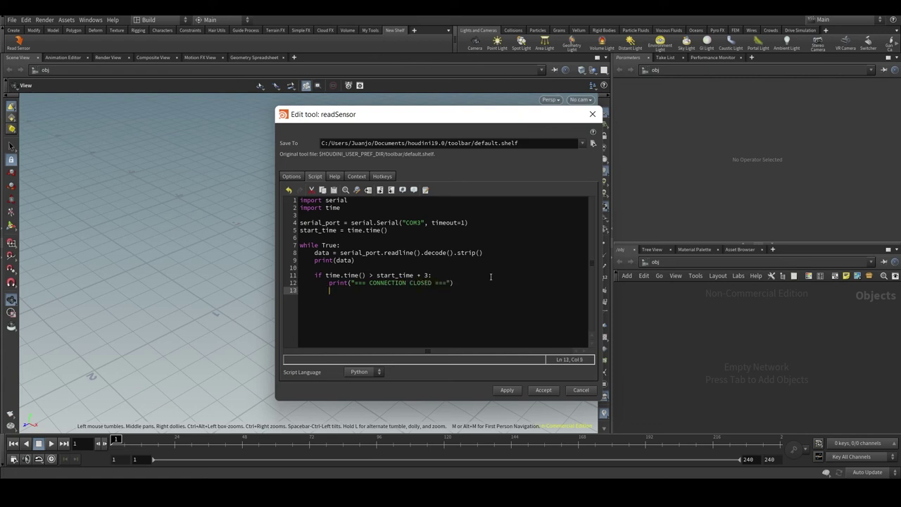
type("brea")
type("k")
- Check the new if-block by selecting its condition and the break statement
key("shift+Home")
left_click(452, 305)
left_click_drag(325, 275, 427, 275)
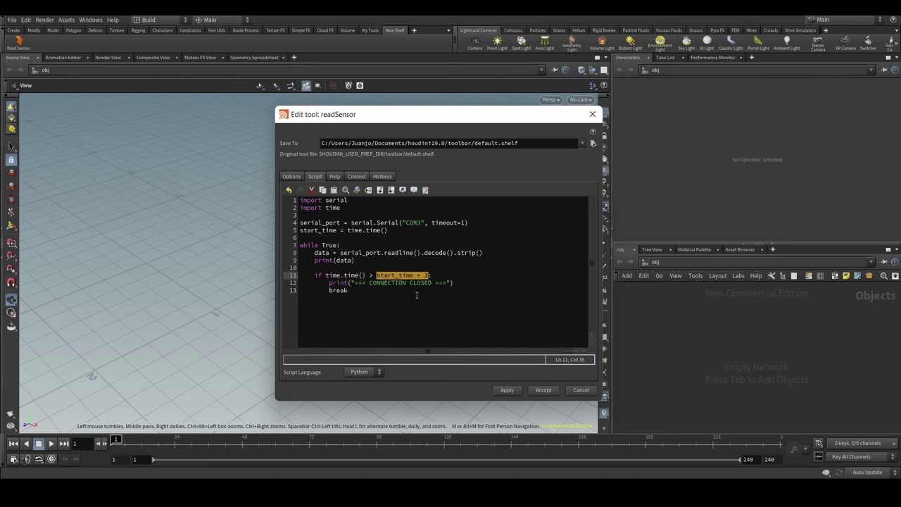
left_click(415, 290)
double_click(338, 290)
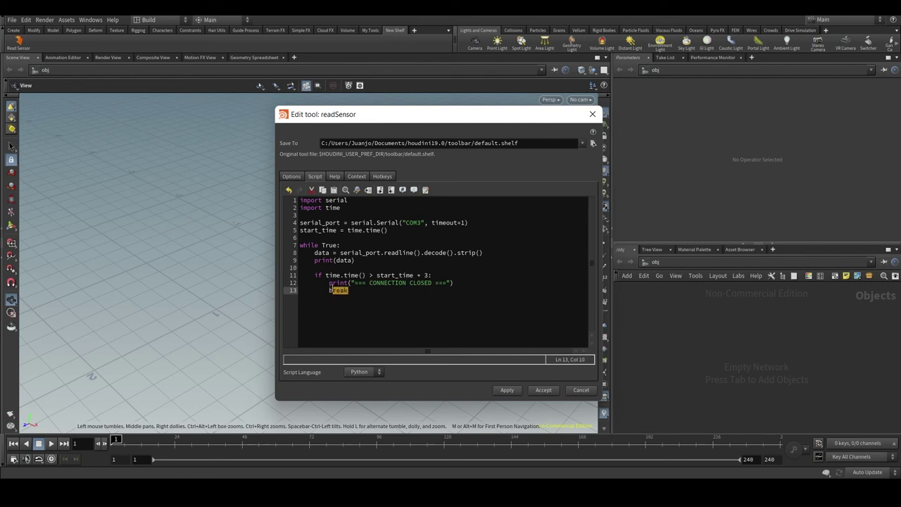
left_click(382, 287)
- Add an unindented 'serial_port.close()' on line 15, after the loop, and apply the changes
key("Return")
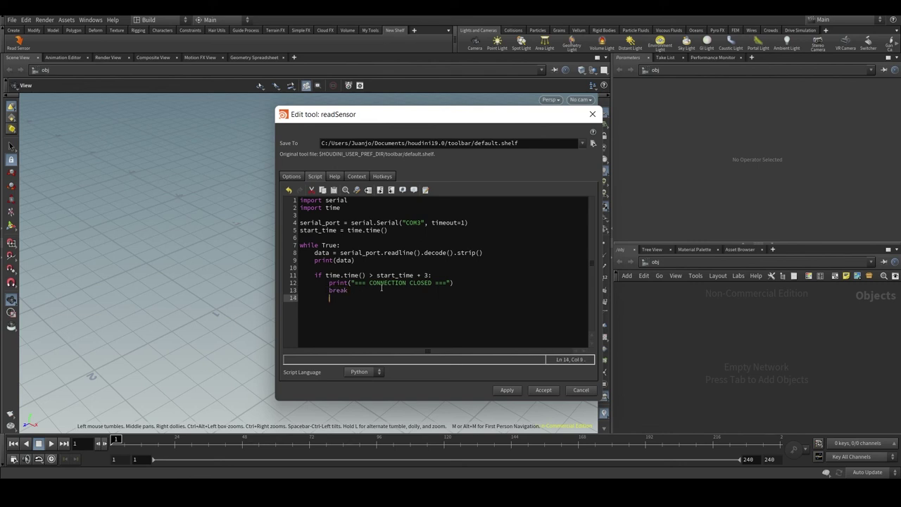
key("Return")
type("serial")
type("_port")
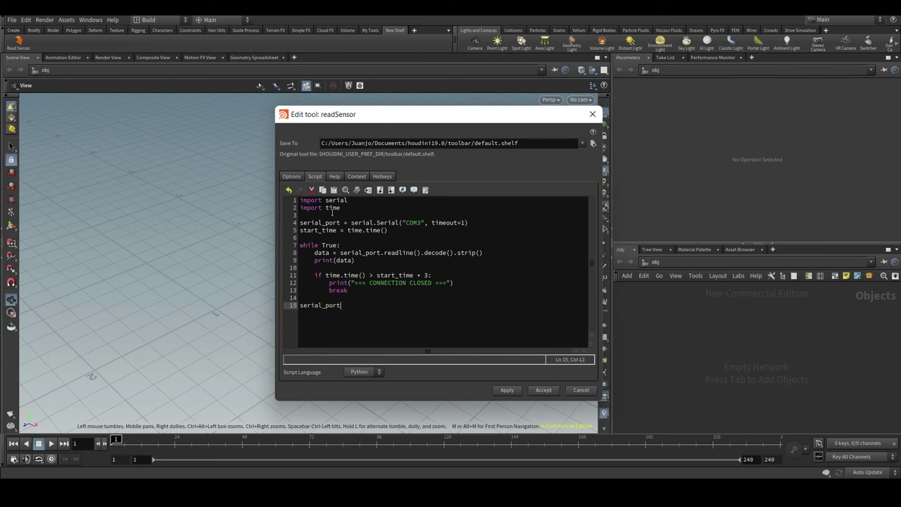
double_click(323, 222)
left_click(352, 304)
type(".")
type("close()")
left_click(502, 392)
- Move the tool editor aside and run Read Sensor to stream COM3 readings to the Console
left_click_drag(402, 116, 488, 84)
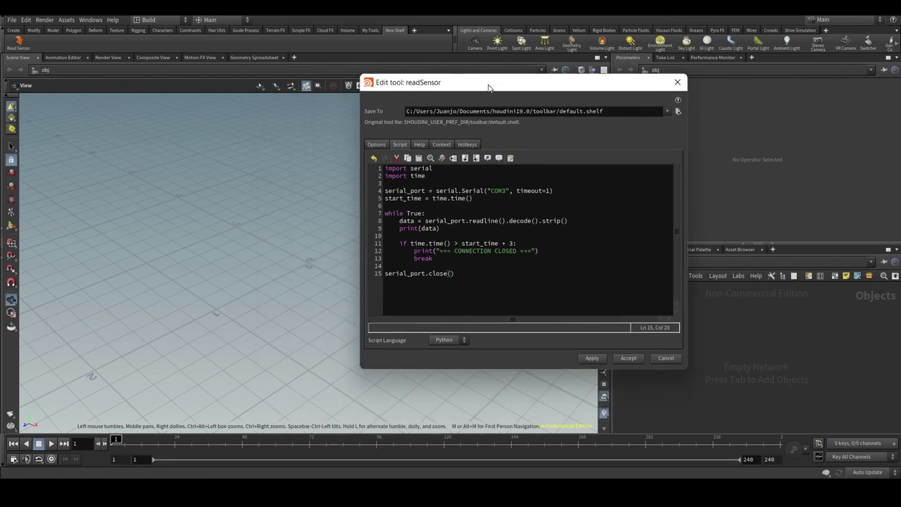
left_click(19, 44)
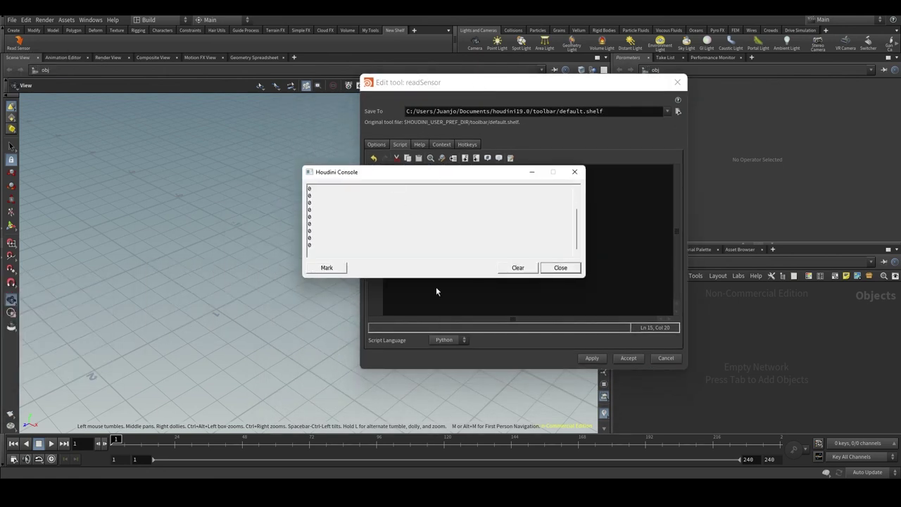